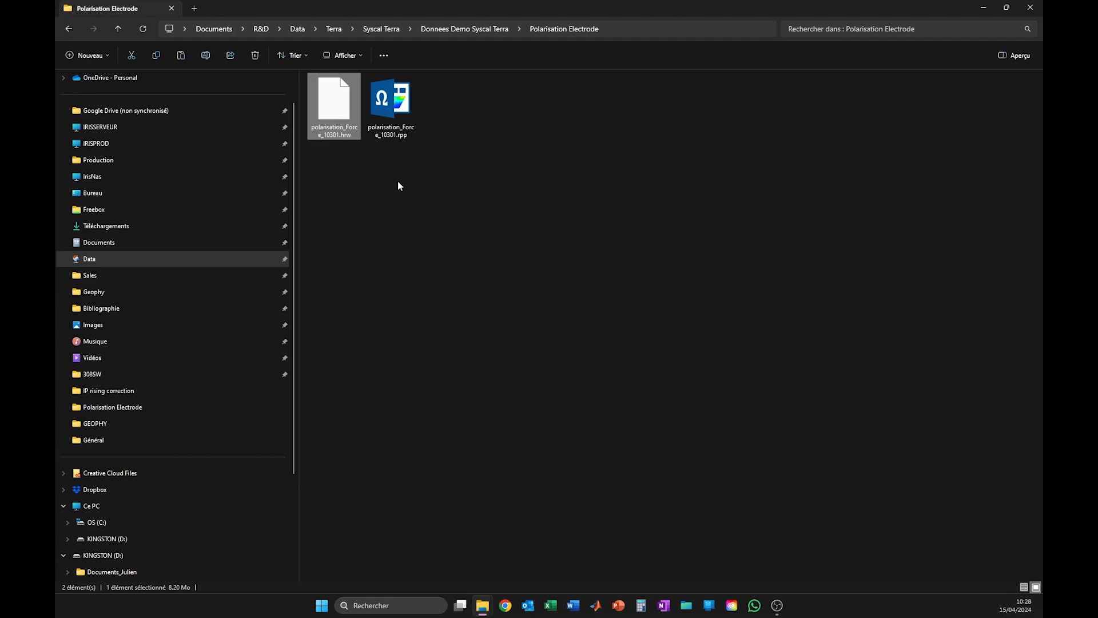
Open polarisation_Force_10301.rpp in Prosys III, display its 3D IP pseudo section and rotate it to a nearly frontal view
click(402, 194)
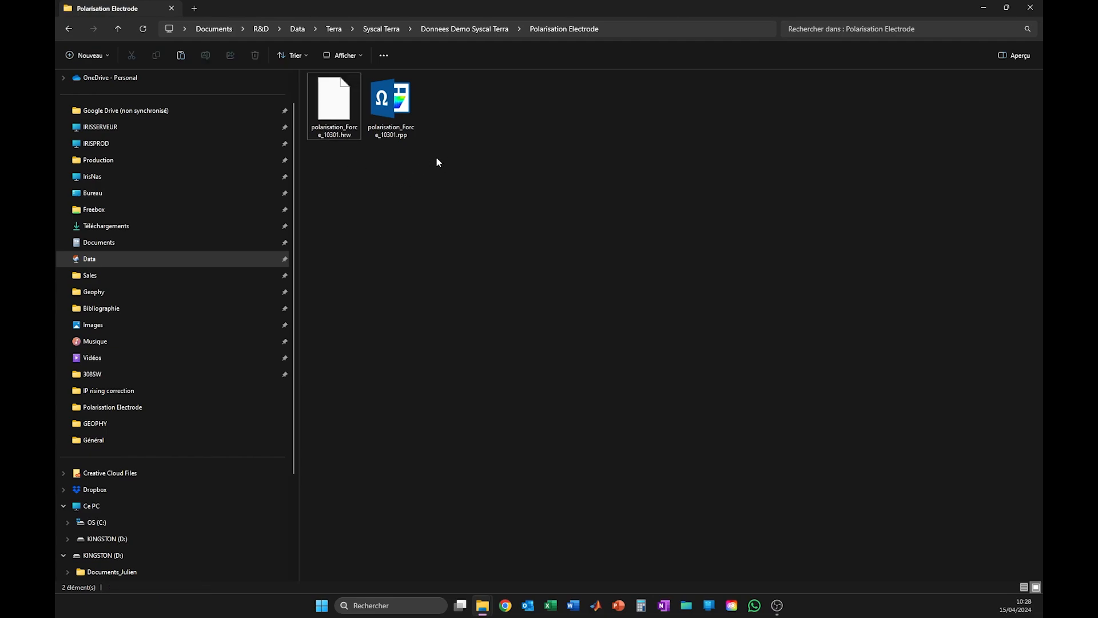
double_click(390, 103)
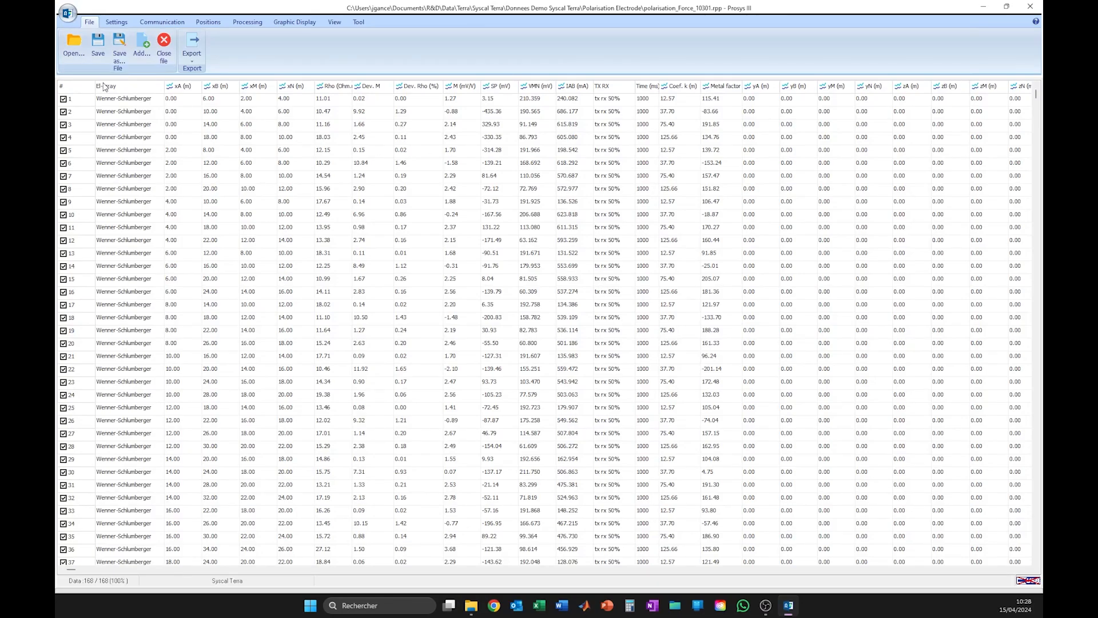
click(277, 22)
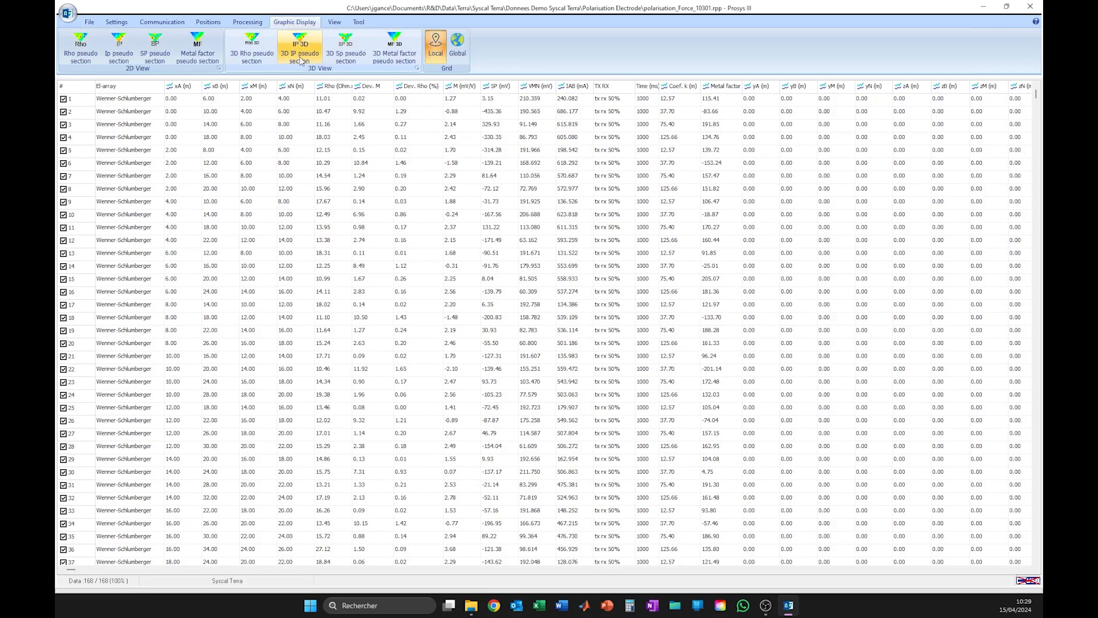
click(299, 47)
drag(322, 315, 297, 294)
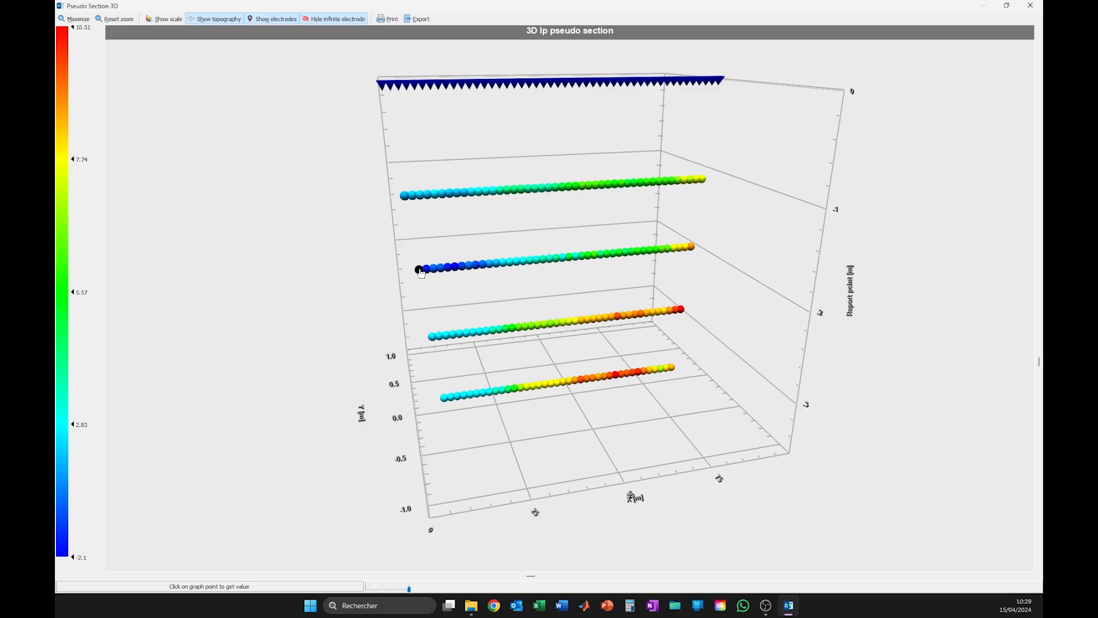
Inspect individual data points along the second depth level, close the pseudo section and review the measurement table
click(443, 270)
click(444, 270)
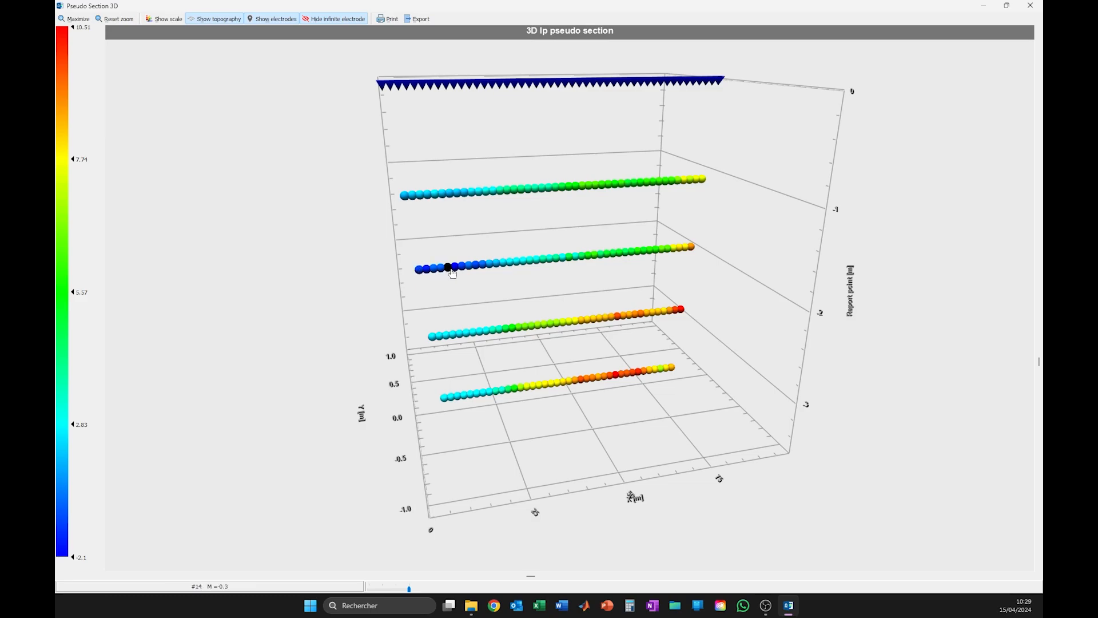
click(497, 268)
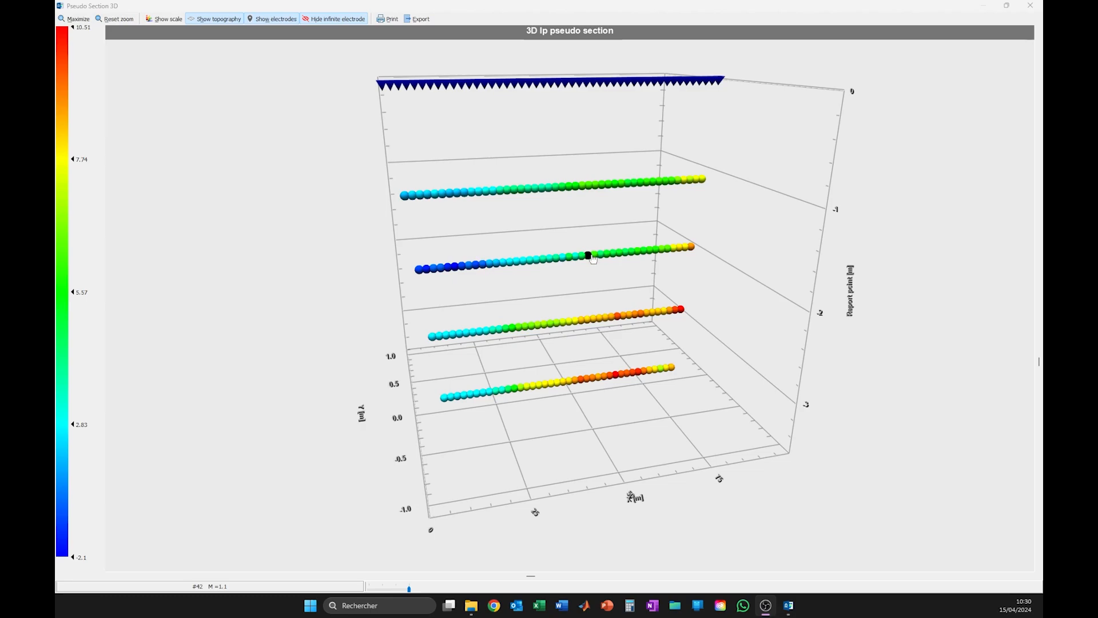
click(1029, 5)
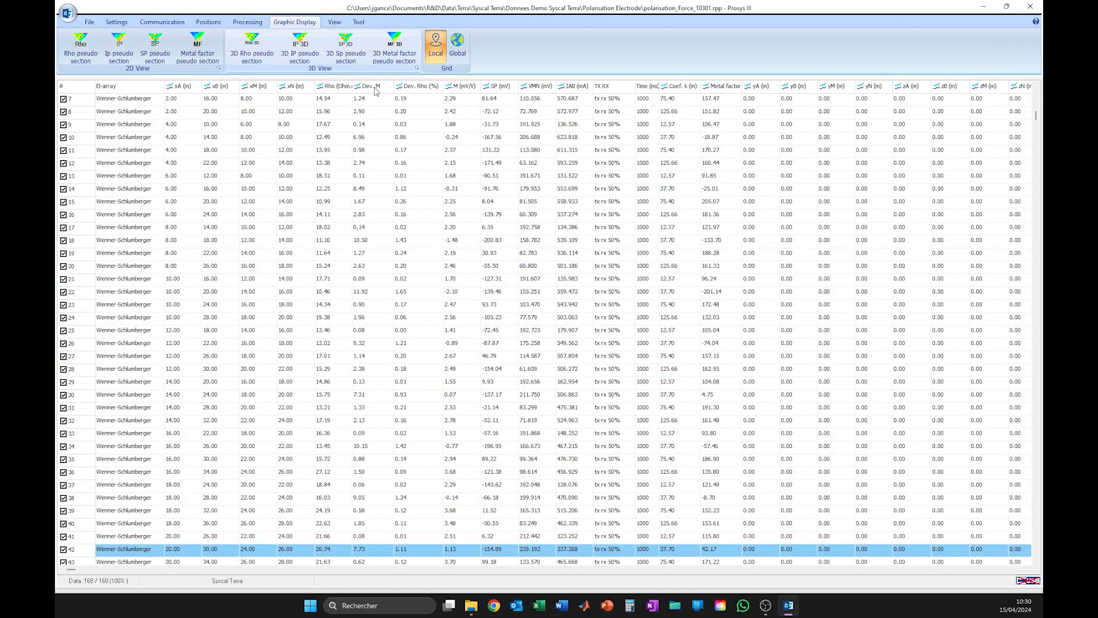
scroll(375, 92, down, 4)
Run the Fullwave processing batch computation on the voltage file using the default configuration with Rising IP correction enabled
click(248, 23)
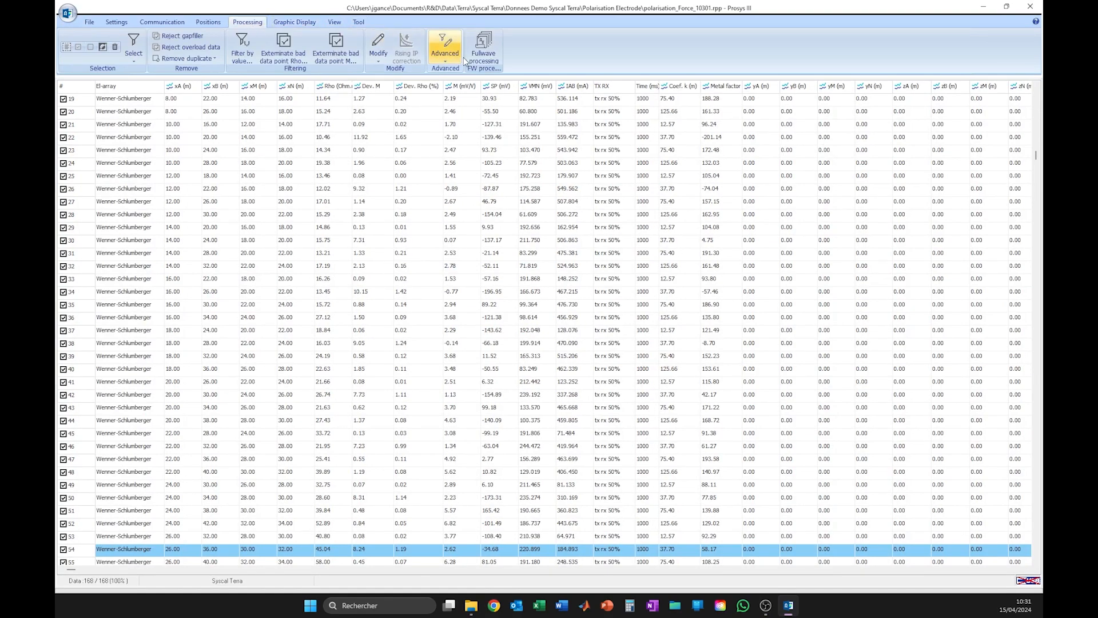
click(486, 57)
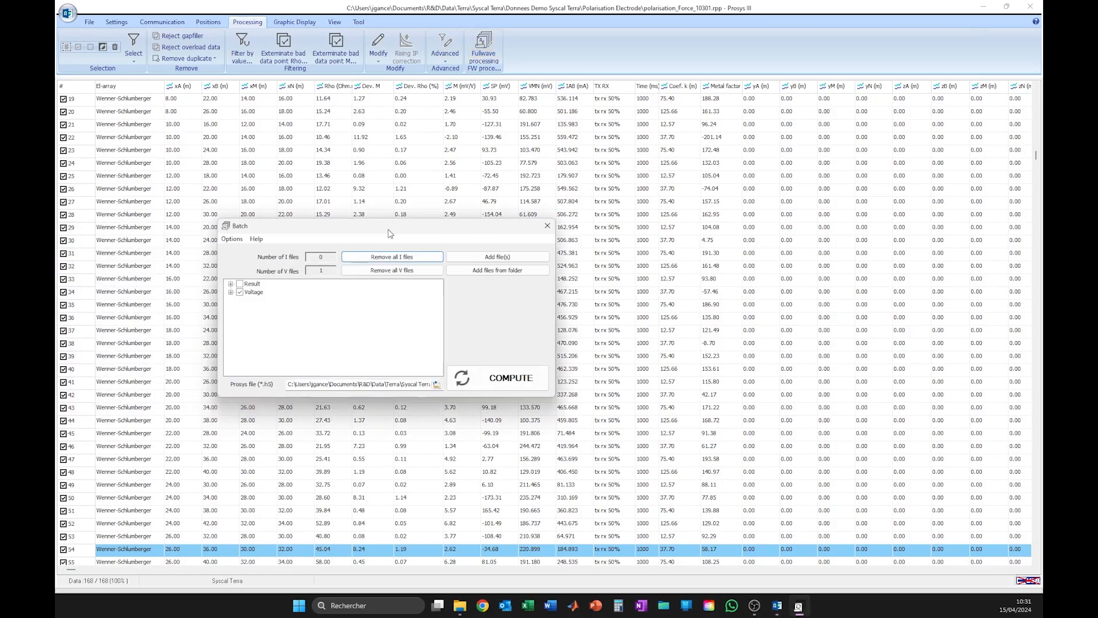
drag(389, 232, 666, 240)
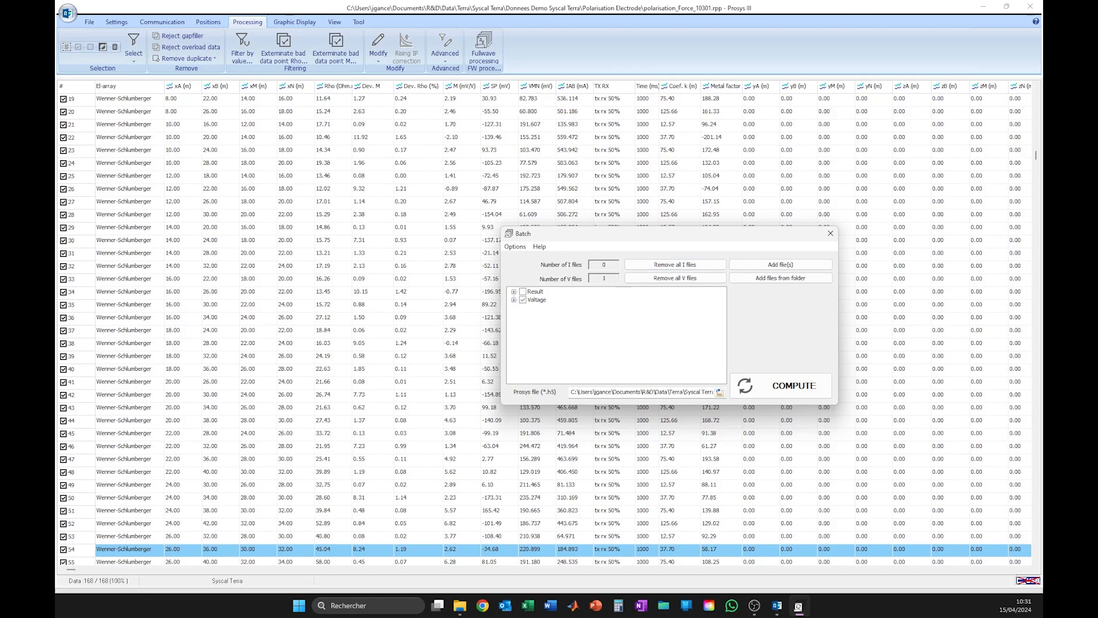
drag(57, 98, 351, 82)
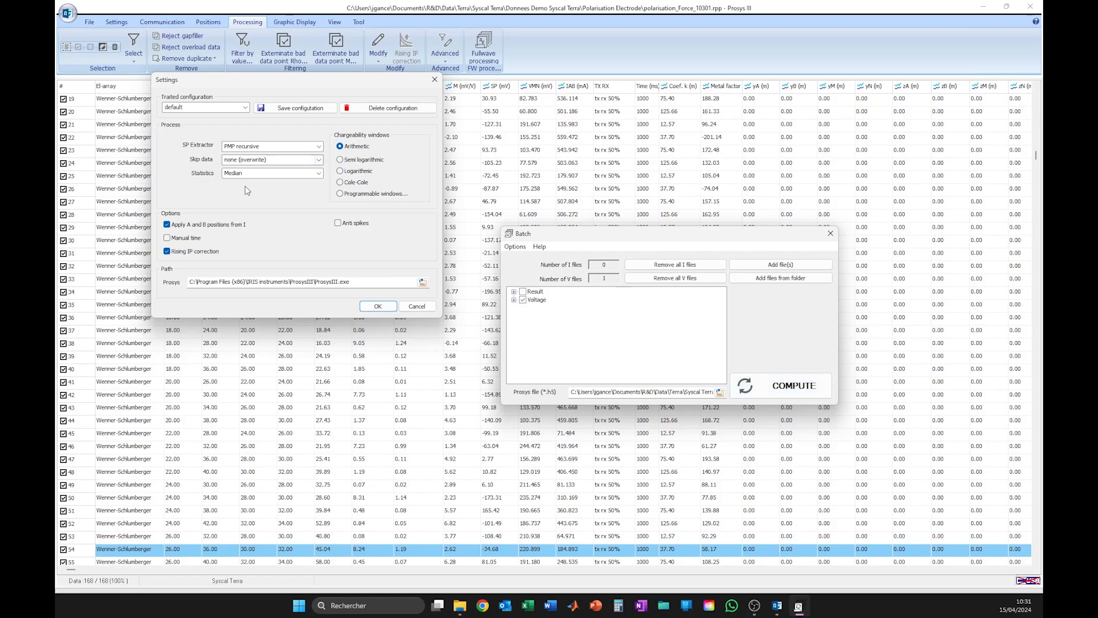
click(794, 387)
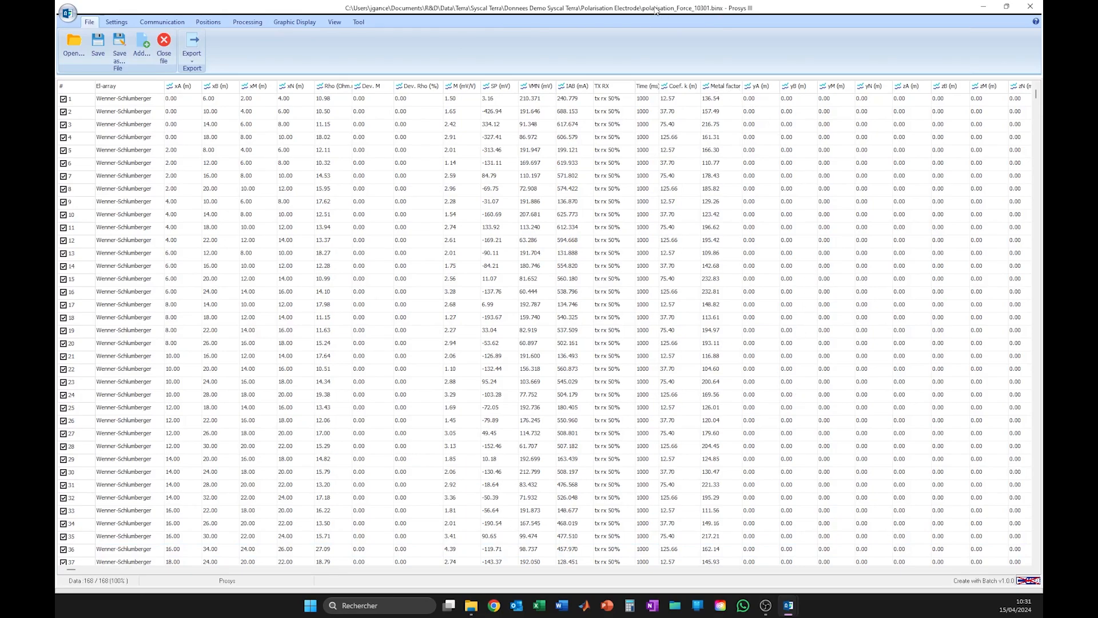
Arrange the recomputed .binx and original .rpp windows side by side and display the 3D IP pseudo section of the .rpp data
drag(657, 10, 1042, 138)
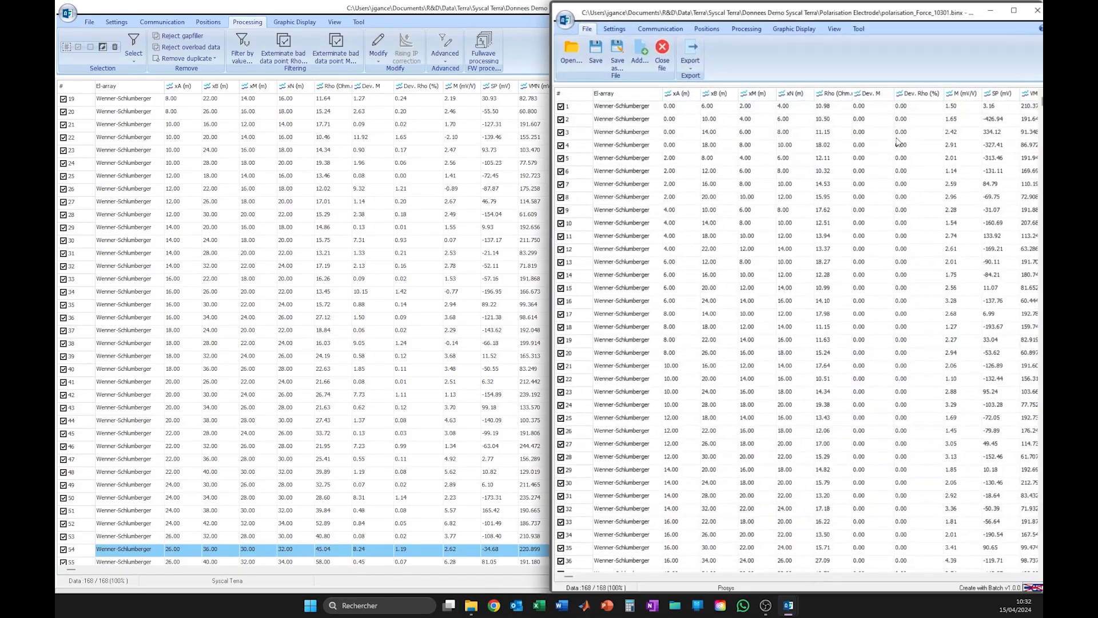
drag(463, 20, 64, 128)
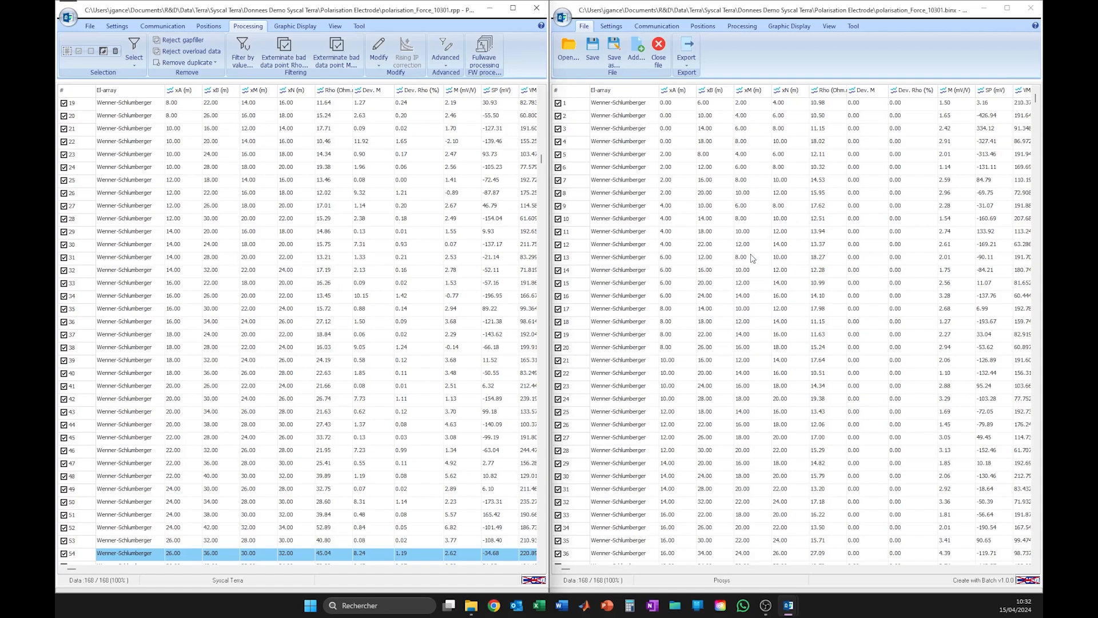
click(292, 26)
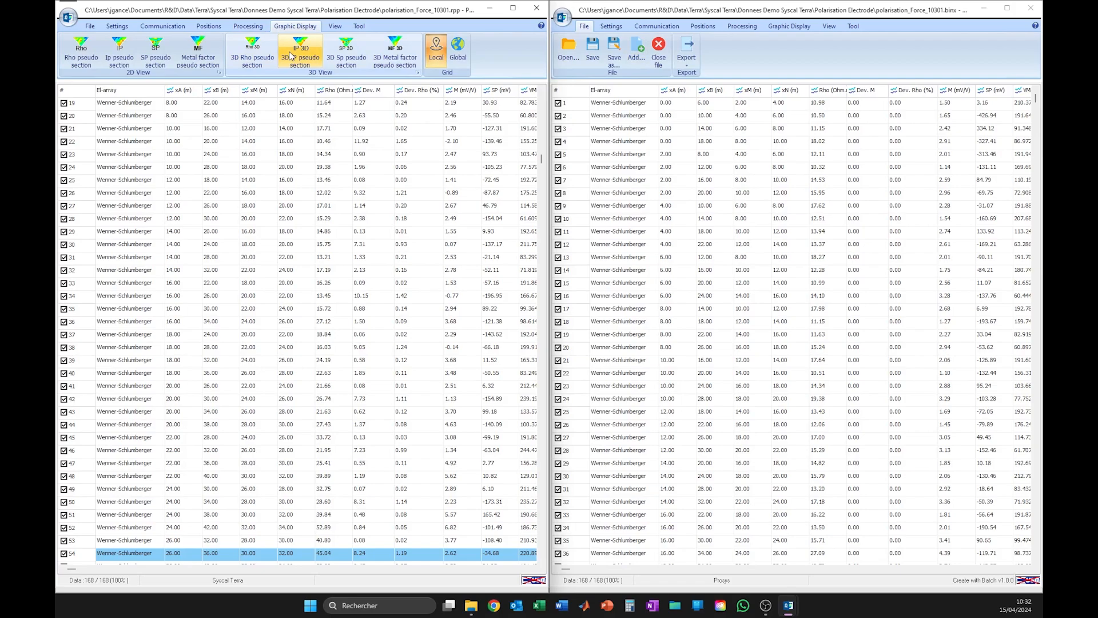
click(289, 53)
drag(904, 3, 56, 110)
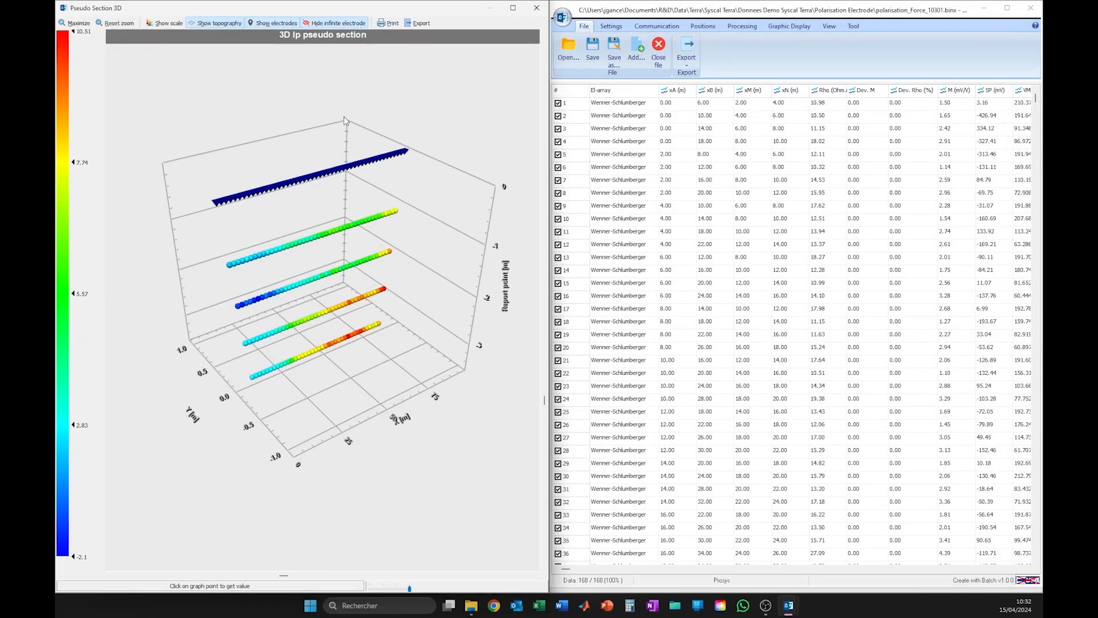
mouse_move(416, 467)
mouse_down()
mouse_move(403, 456)
mouse_move(417, 448)
mouse_up()
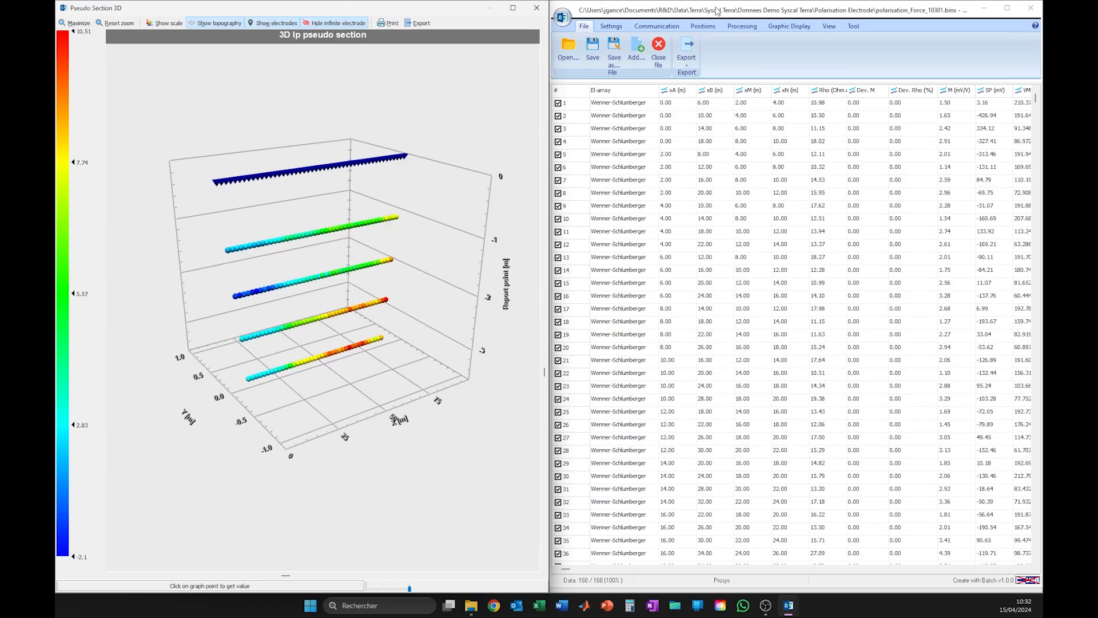
Display the 3D IP pseudo section of the recomputed .binx data beside the original one, rotated to a similar angle
click(779, 27)
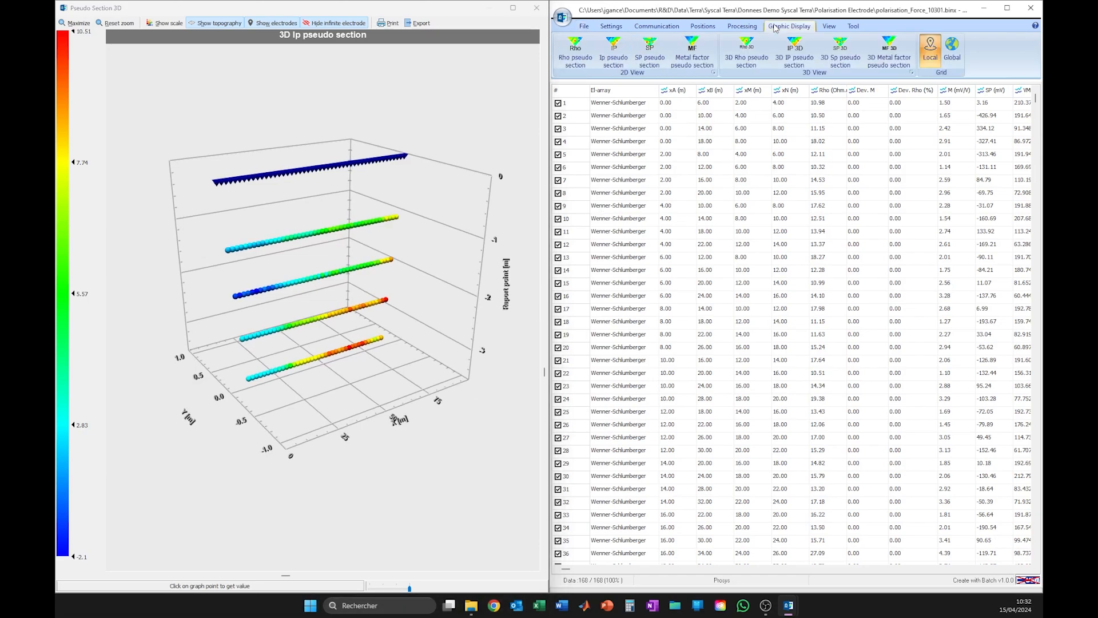
click(794, 51)
drag(458, 8, 1041, 57)
drag(807, 292, 808, 268)
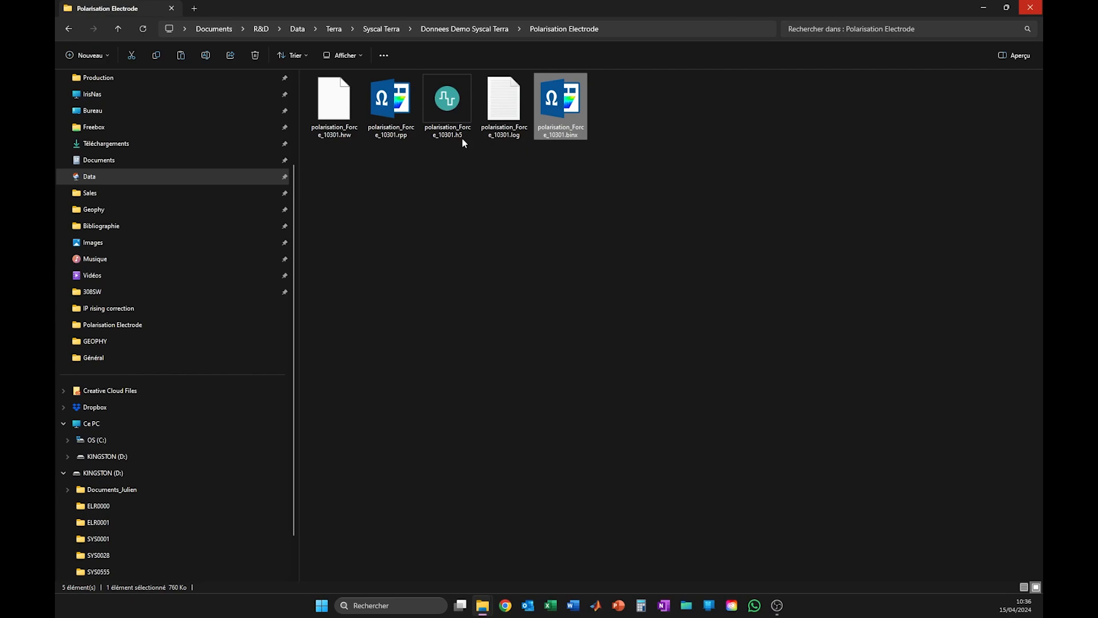
Switch to the Polarisation Electrode folder and open polarisation_Force_10301.h5 with Syscal and Elrec management
click(454, 131)
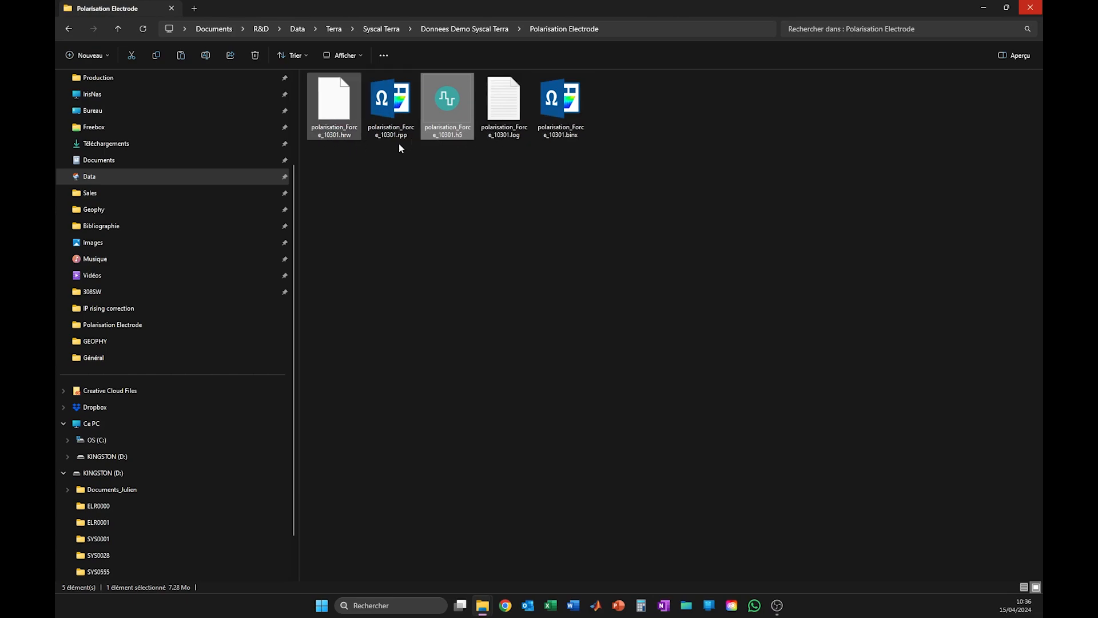
click(559, 109)
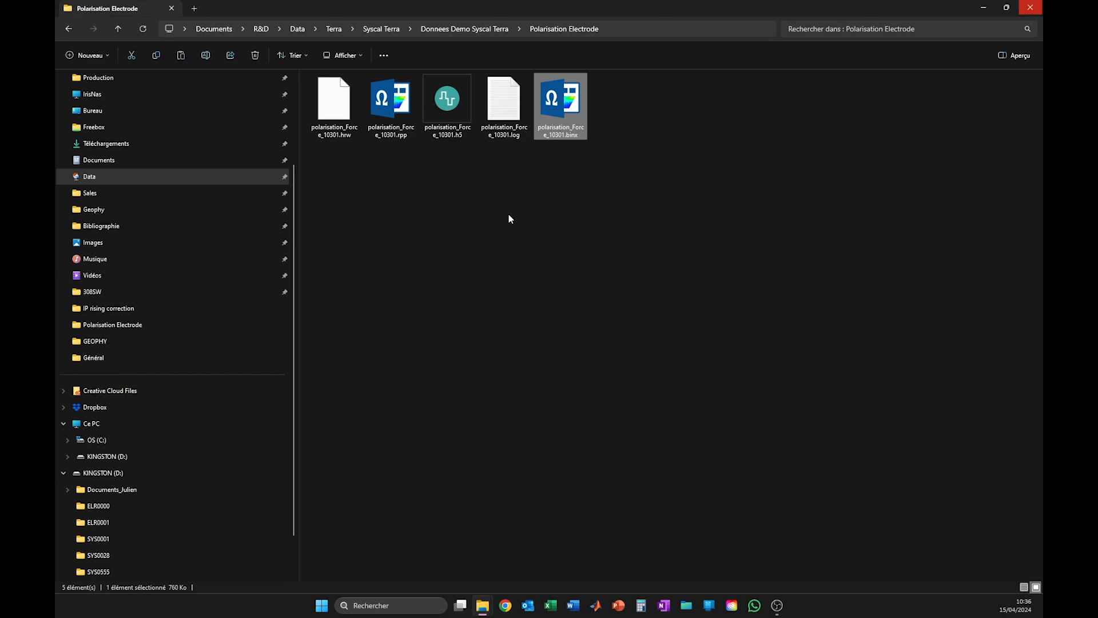
right_click(444, 116)
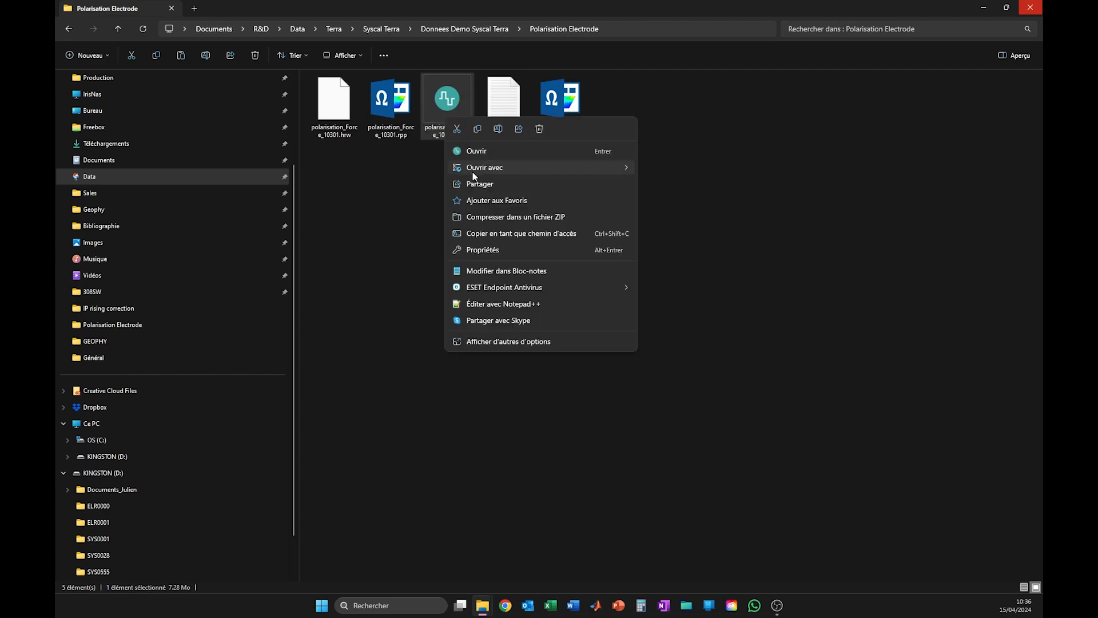
mouse_move(474, 175)
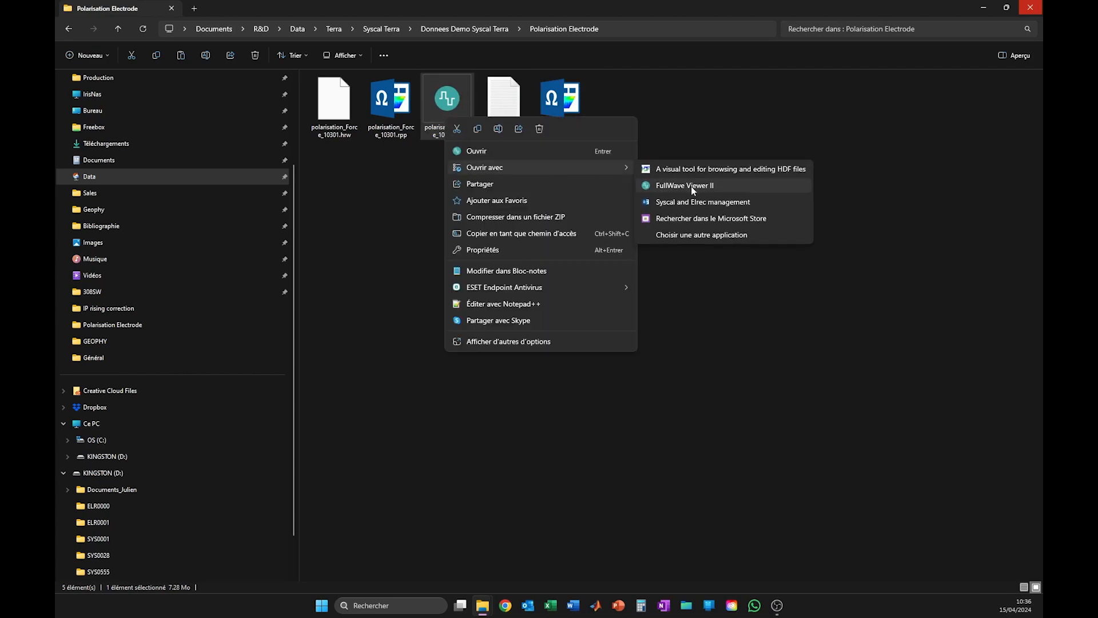
click(699, 203)
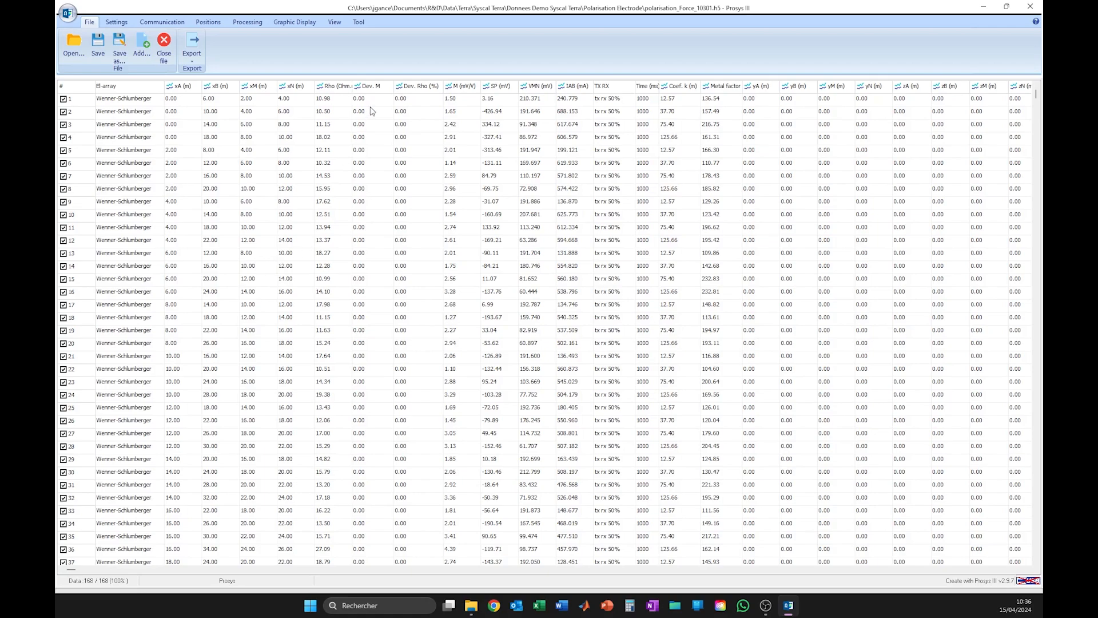
Show the Iab and Vmn files of measurement 19 in FullWave Viewer
click(328, 330)
right_click(210, 336)
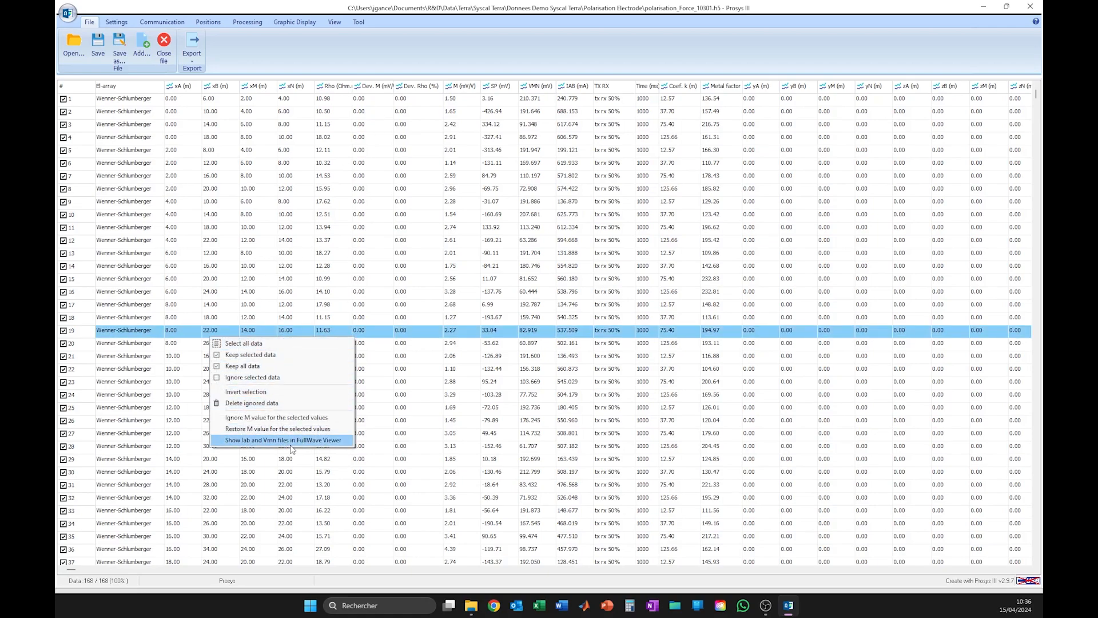
click(306, 440)
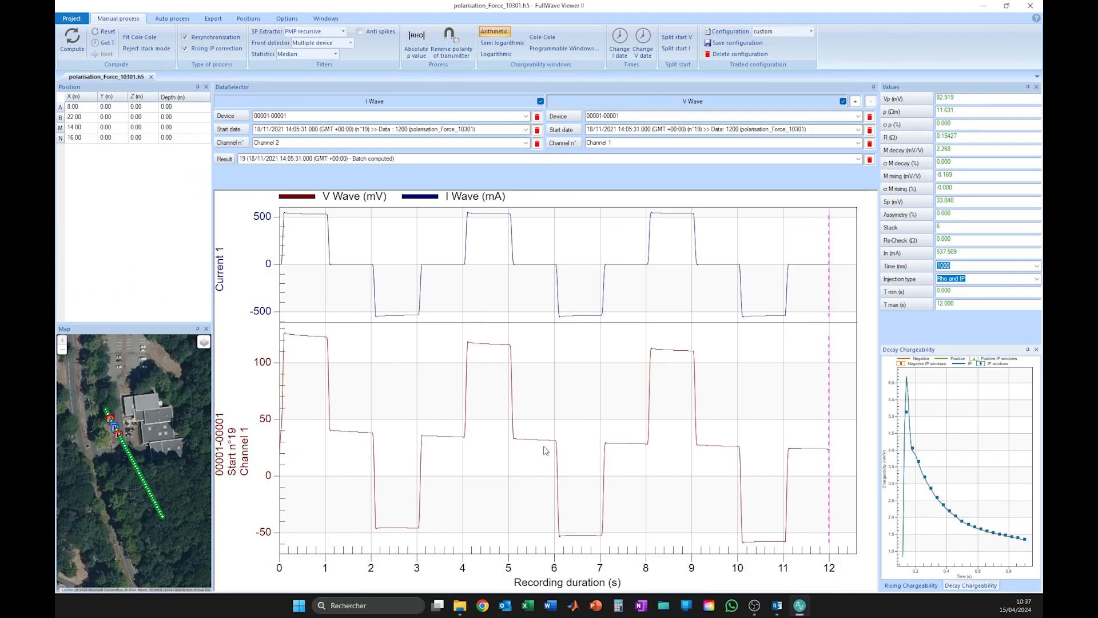
Browse the current and voltage waveforms of the successive start dates up to record 25 and check the available channels
click(170, 19)
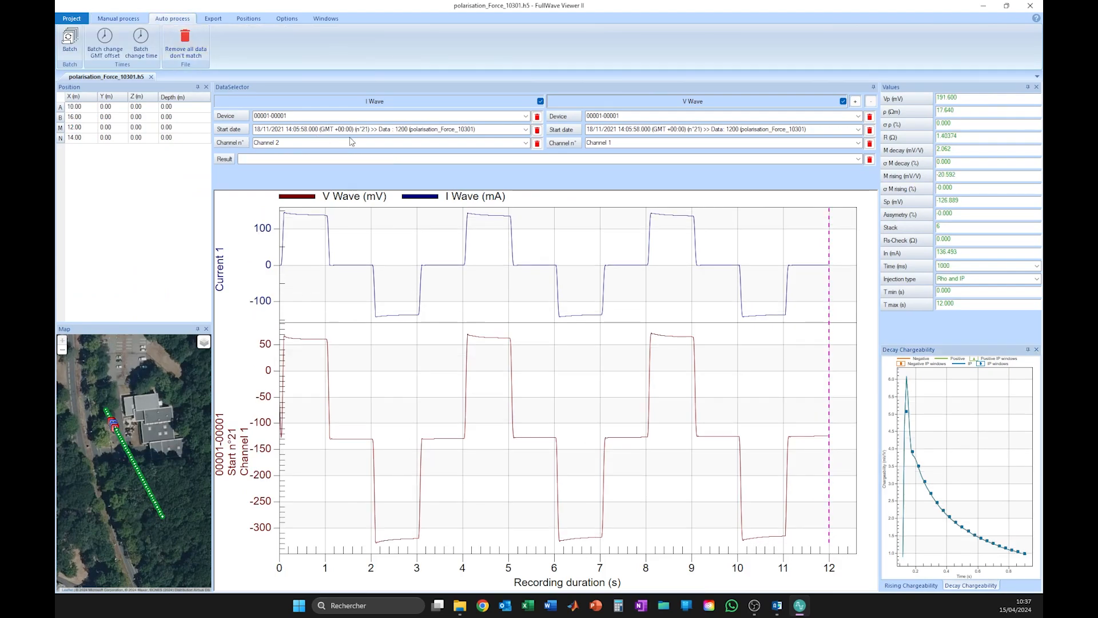
click(499, 131)
scroll(499, 131, down, 2)
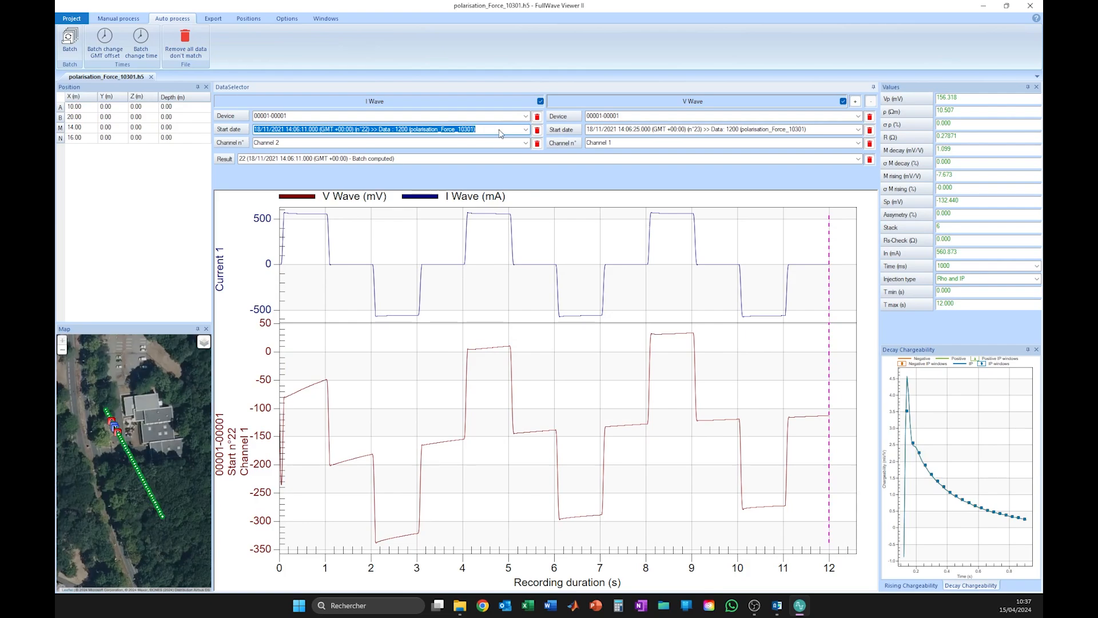
scroll(499, 133, down, 1)
key(Down)
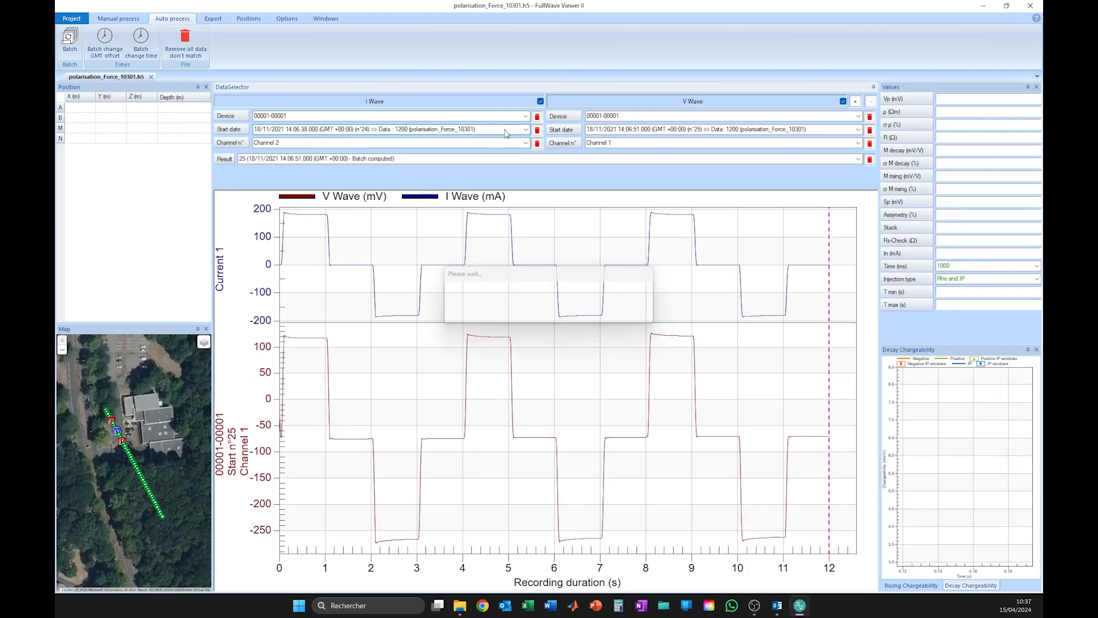
click(857, 130)
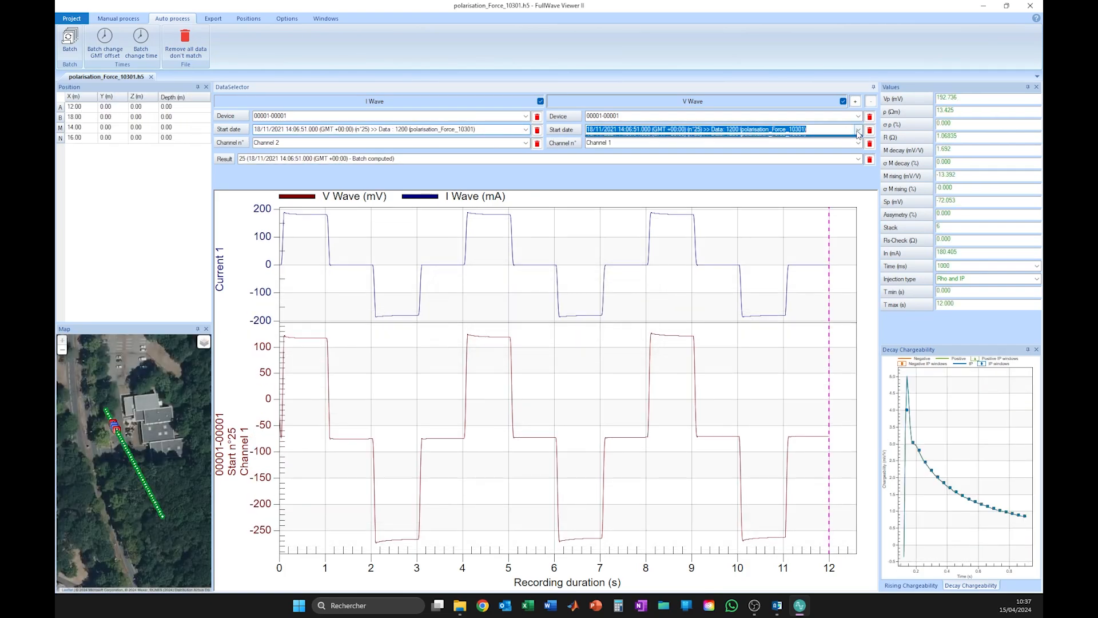
click(507, 137)
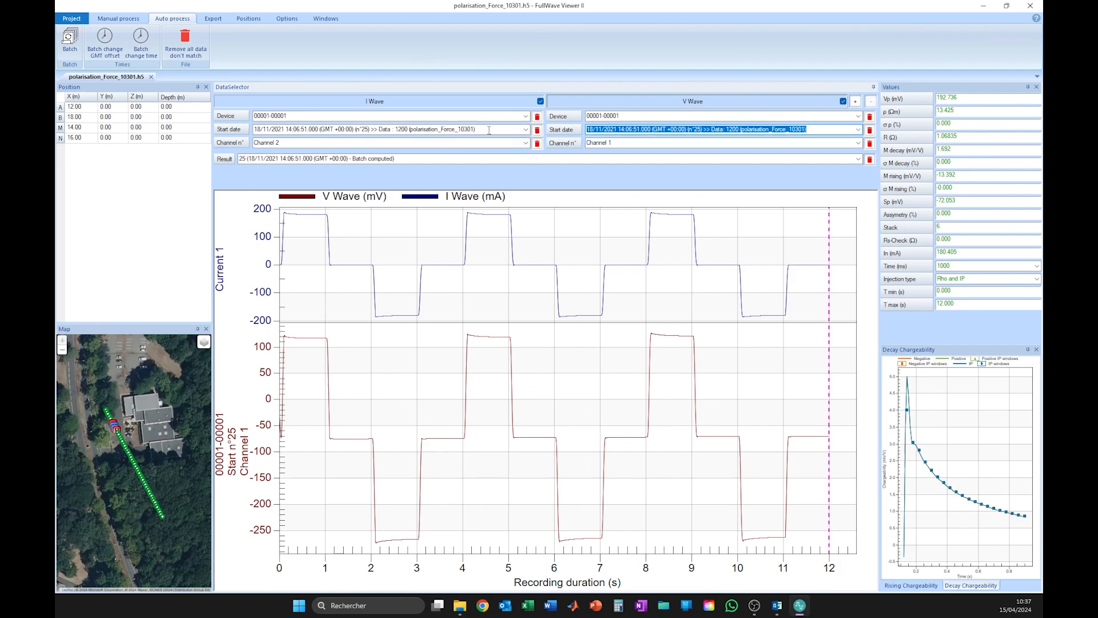
click(490, 129)
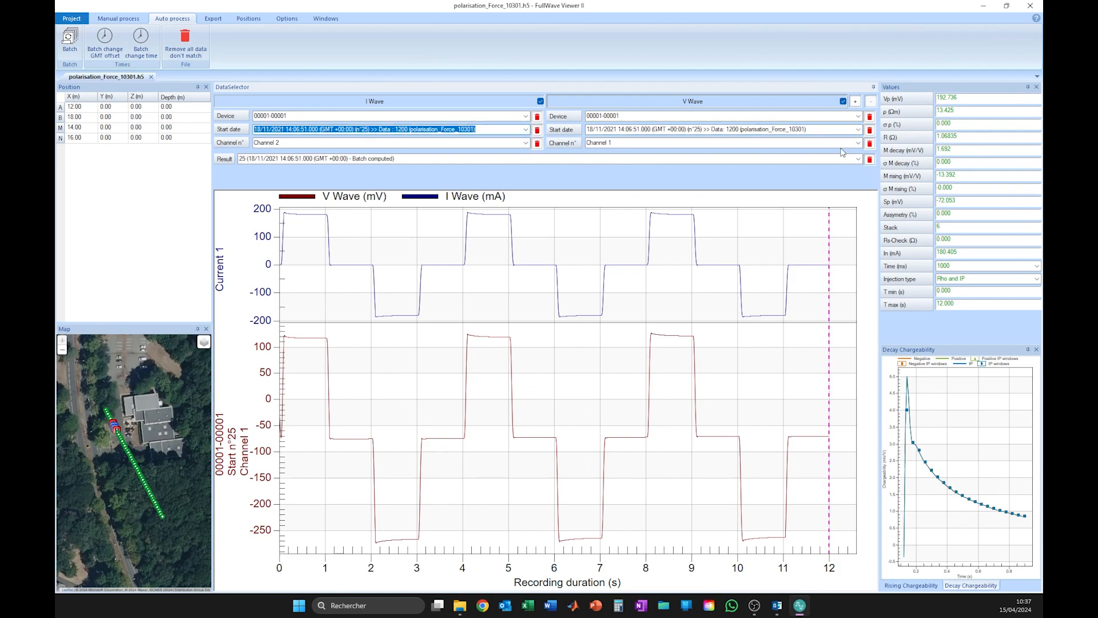
click(858, 142)
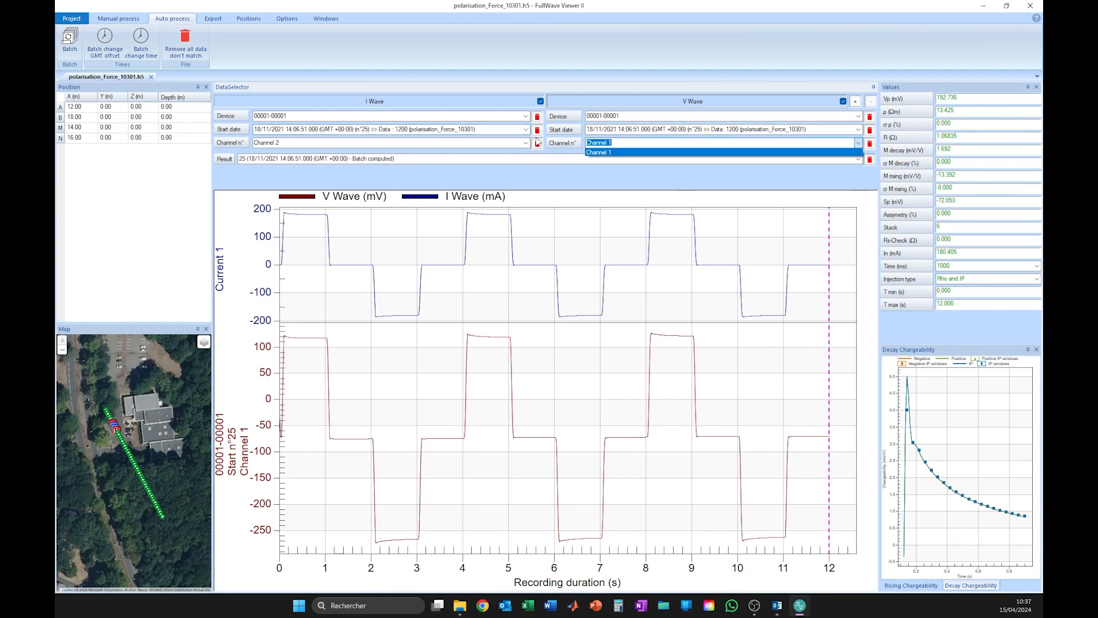
Step through the I Wave start dates from record 26 to record 34, examining each voltage waveform and decay curve
click(499, 131)
click(498, 130)
key(Down)
key(Down)
key(Down)
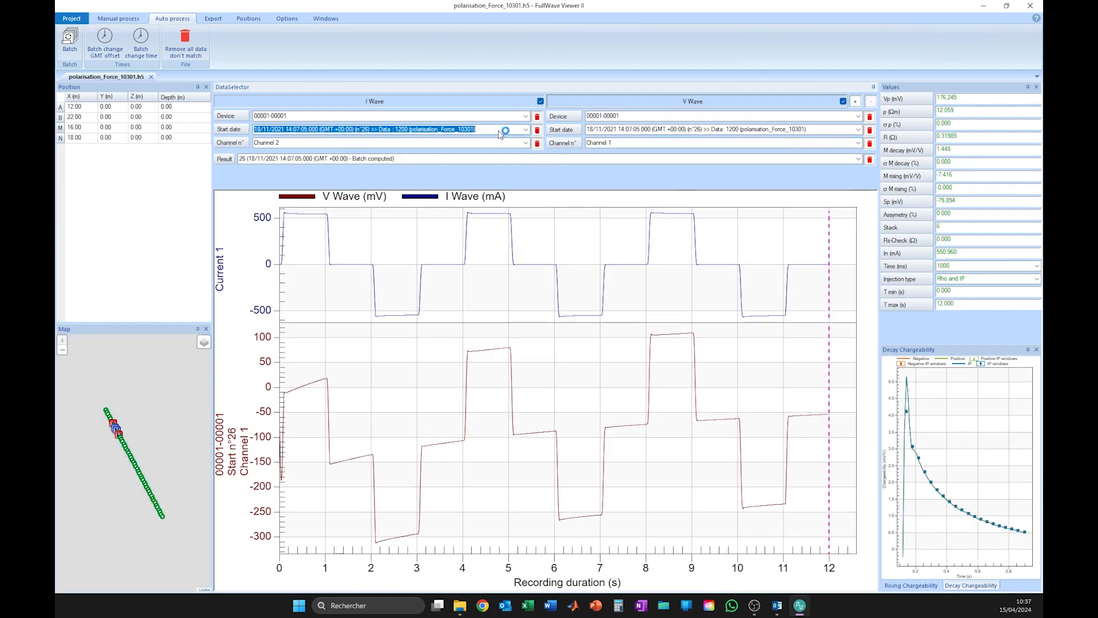
key(Down)
key(Down)
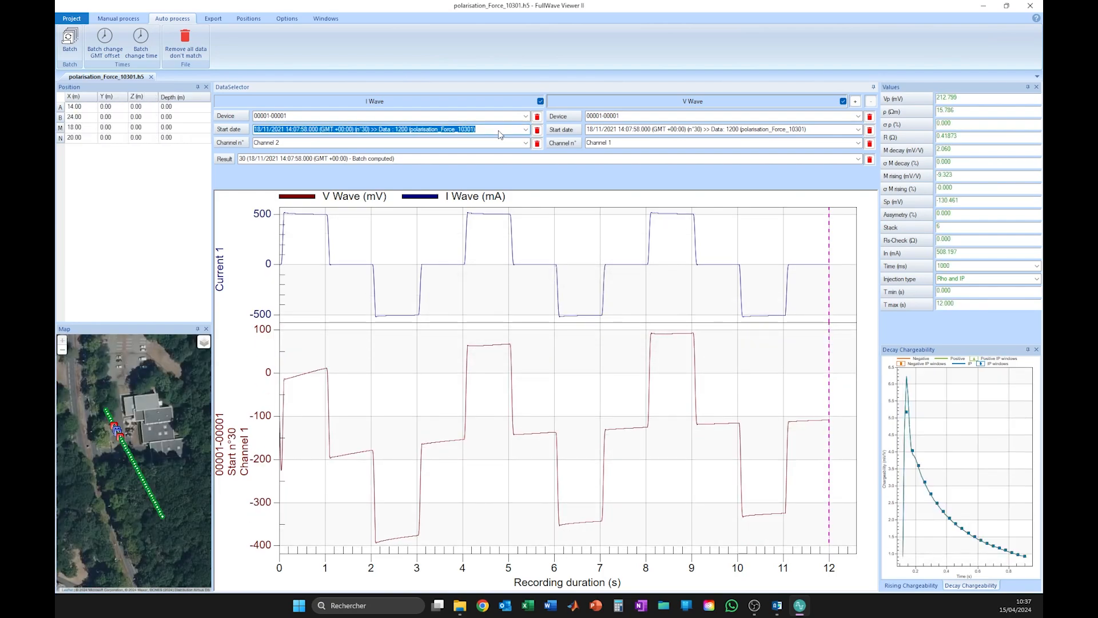
key(Down)
key(Down)
key(Down)
key(Down)
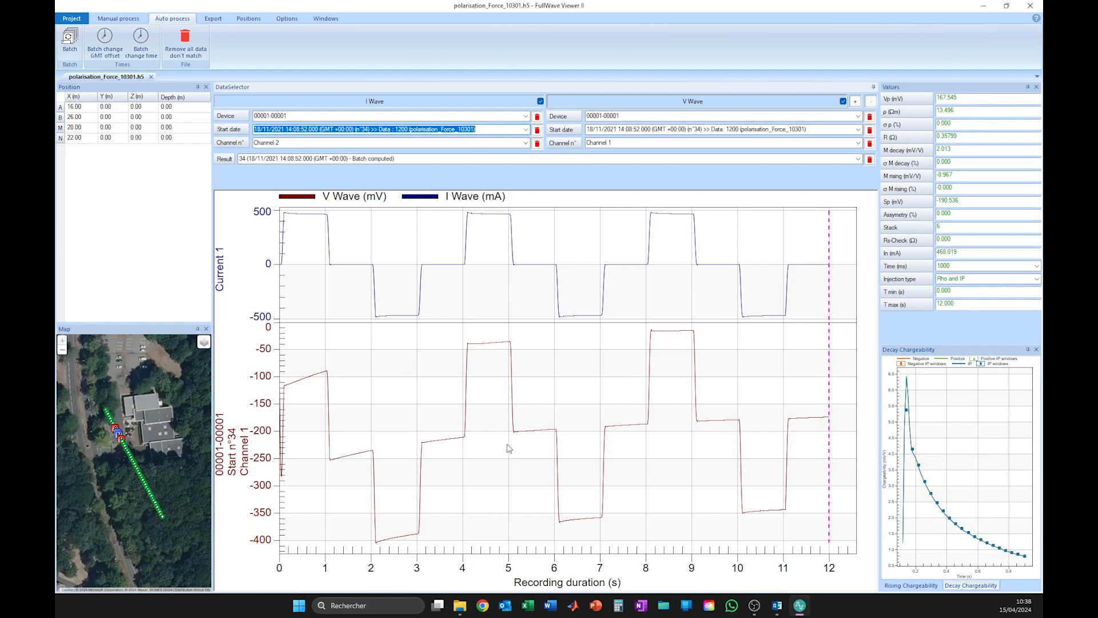
Switch to the Dossier Demo folder, open pdp_off_rho_ip_2s.binx in Prosys III and examine its IP pseudo section in a maximised window
click(347, 452)
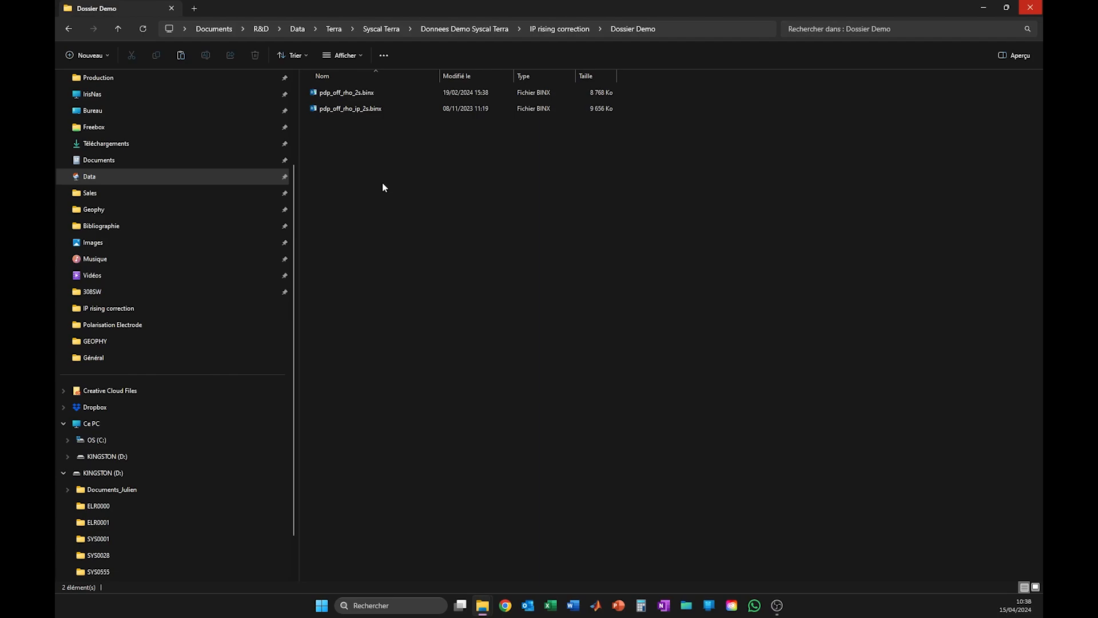
click(353, 113)
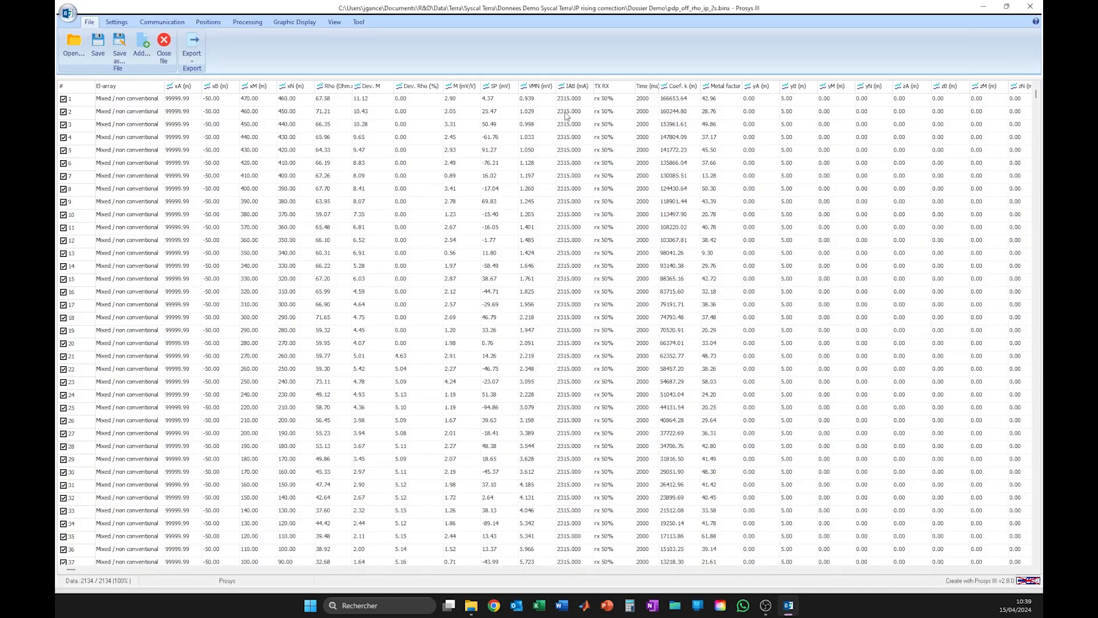
click(609, 102)
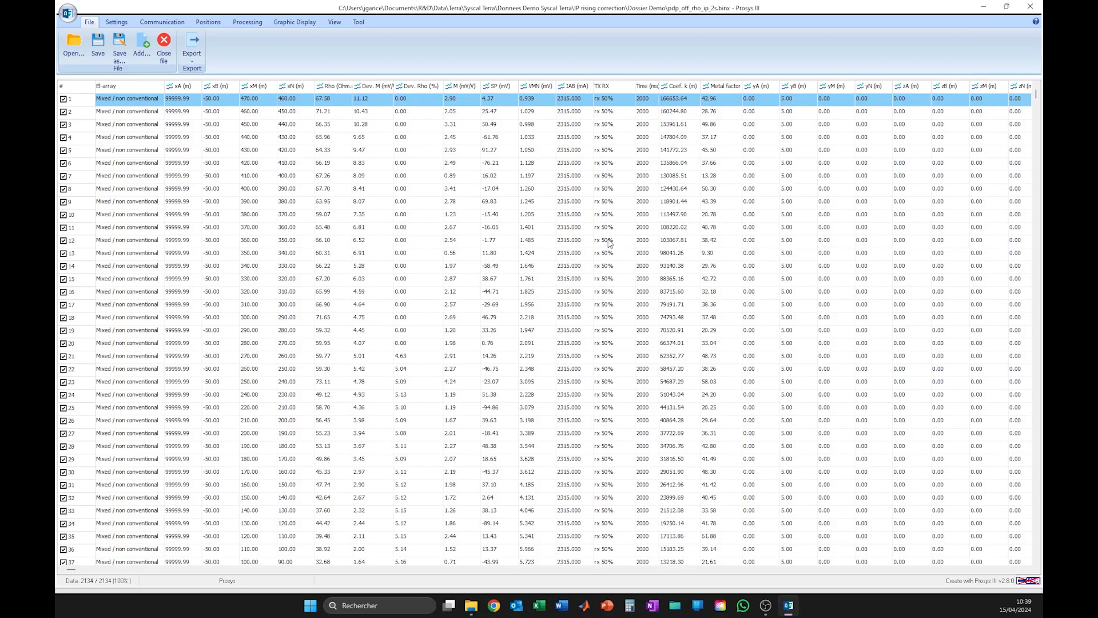
click(297, 22)
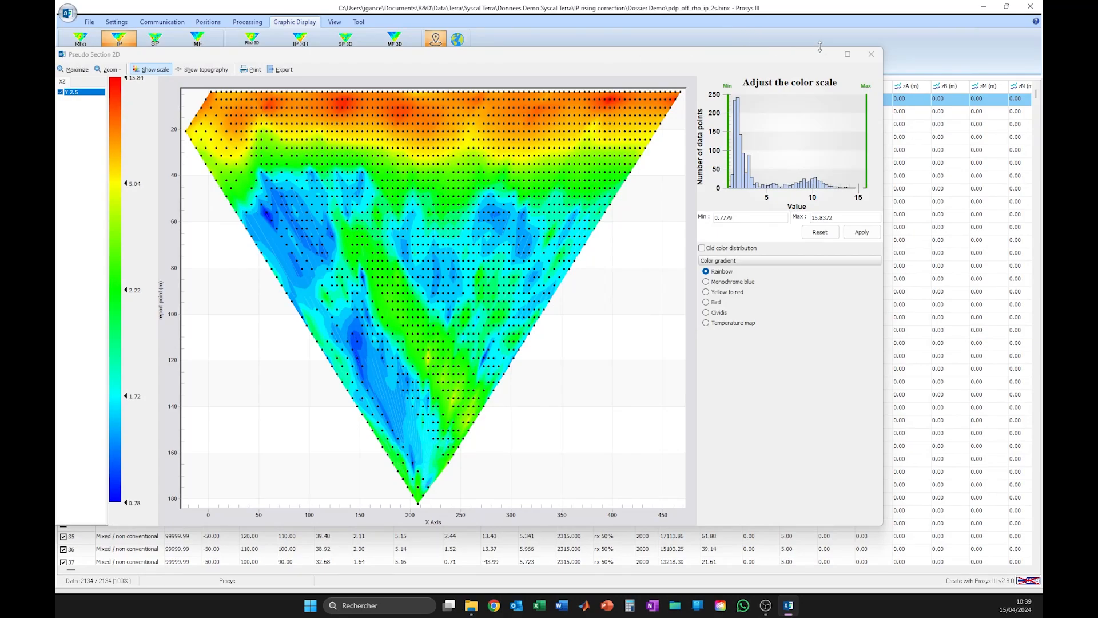
click(848, 54)
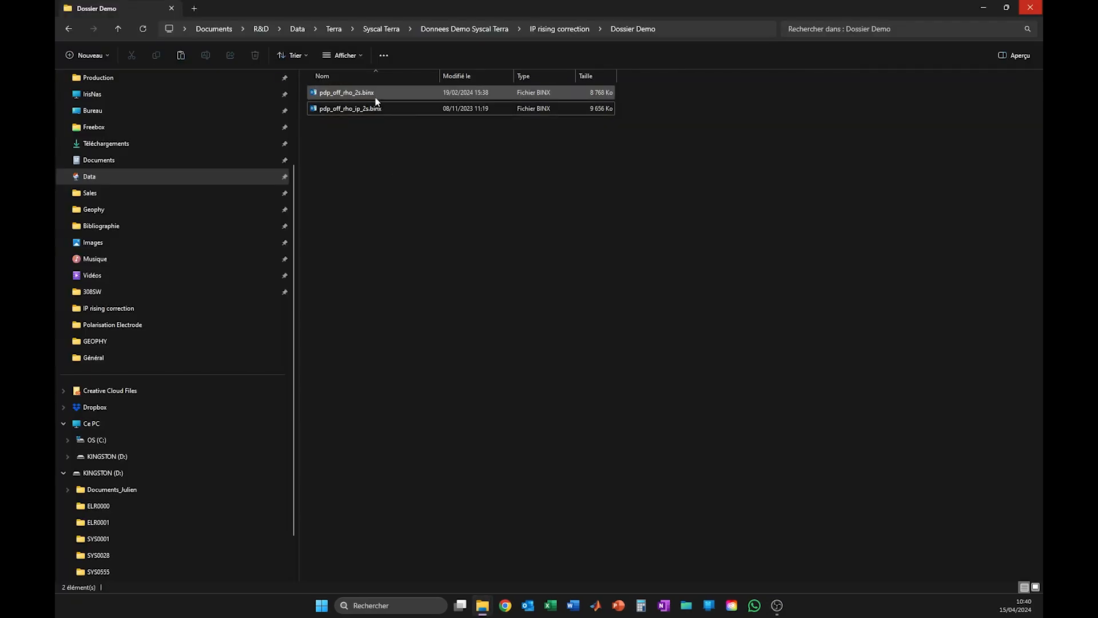
Open pdp_off_rho_2s.binx from the Dossier Demo folder in Prosys III and select its first measurement
click(360, 98)
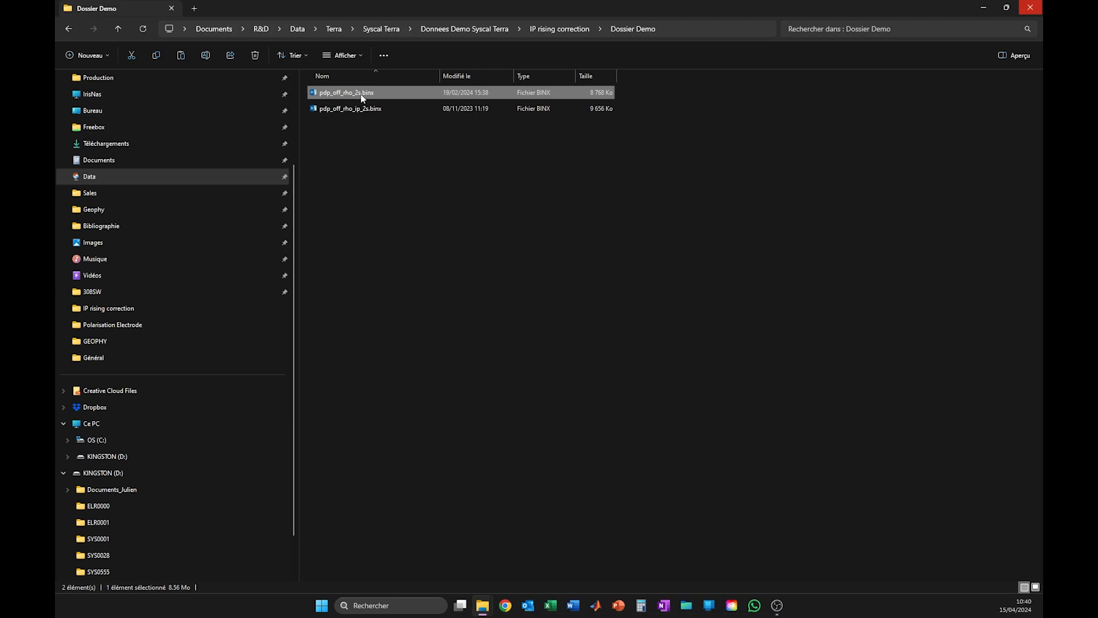
double_click(361, 97)
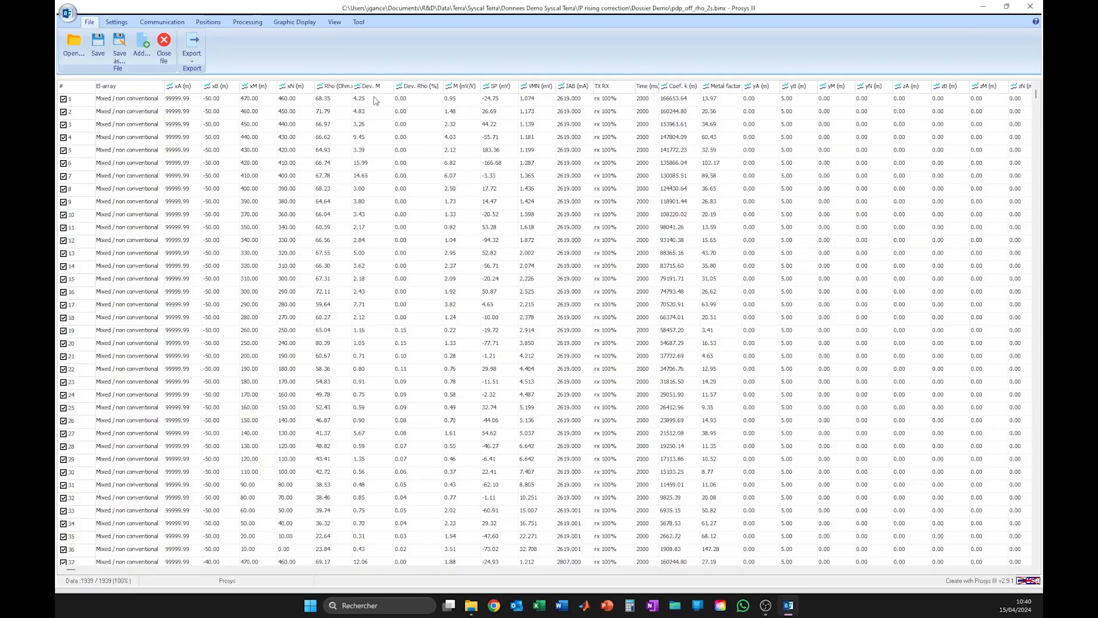
click(374, 99)
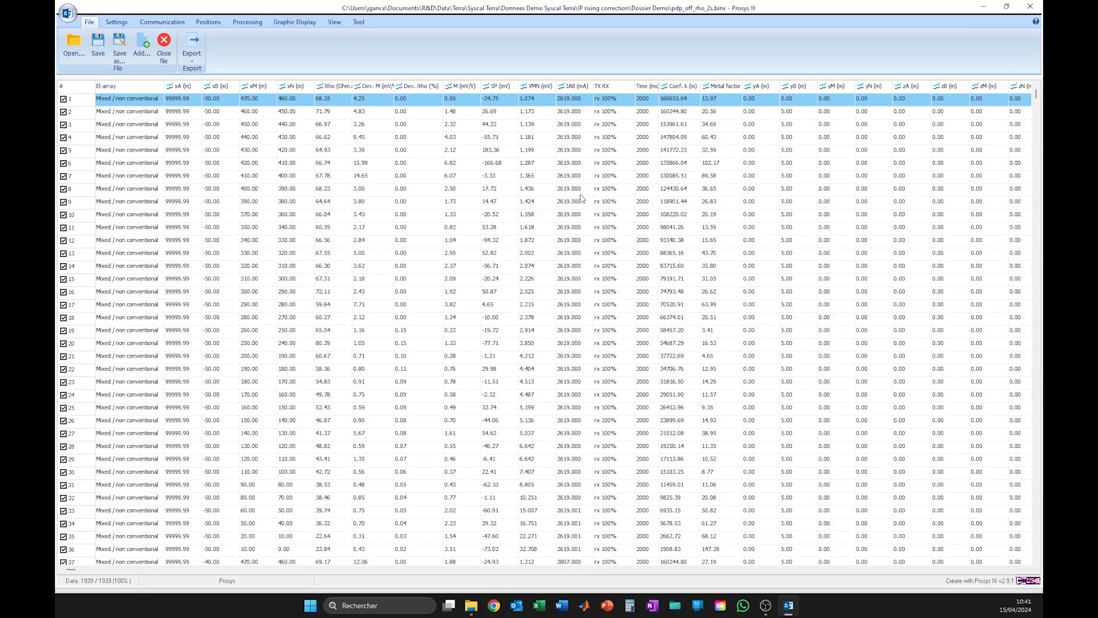
Apply the Rising IP correction to the pdp_off_rho_2s.binx measurements and display the IP pseudo section in a maximised window
click(328, 25)
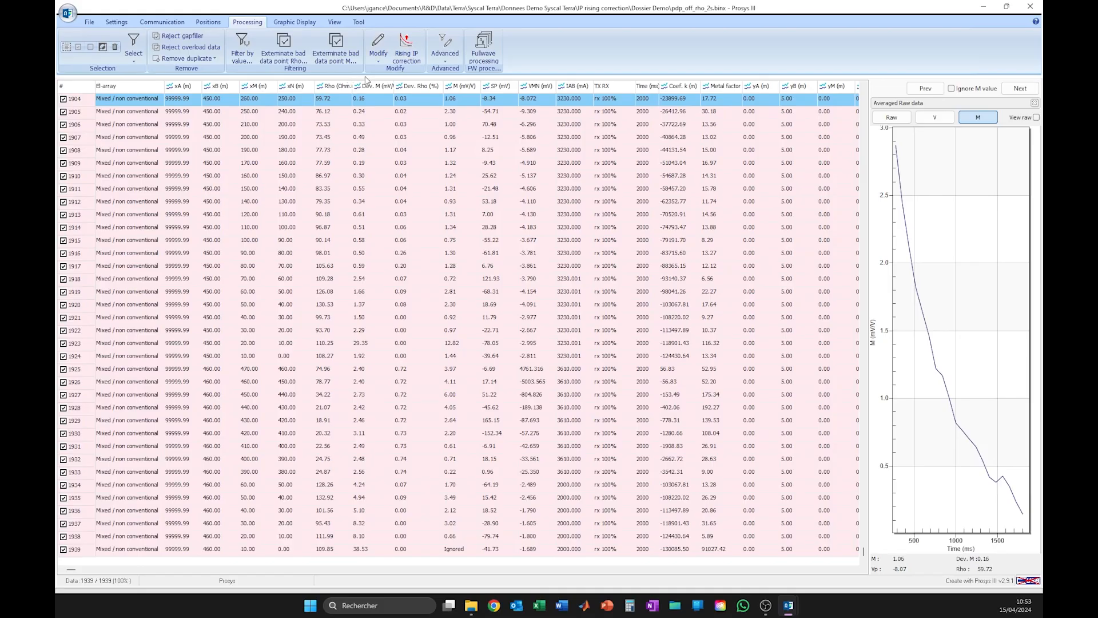
click(413, 60)
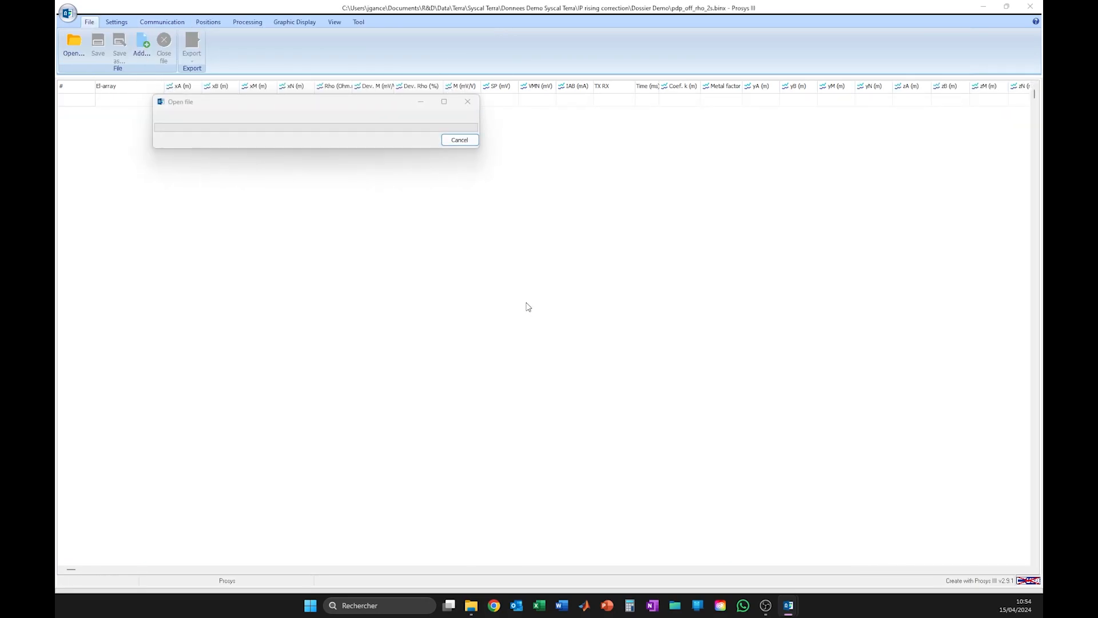
click(272, 25)
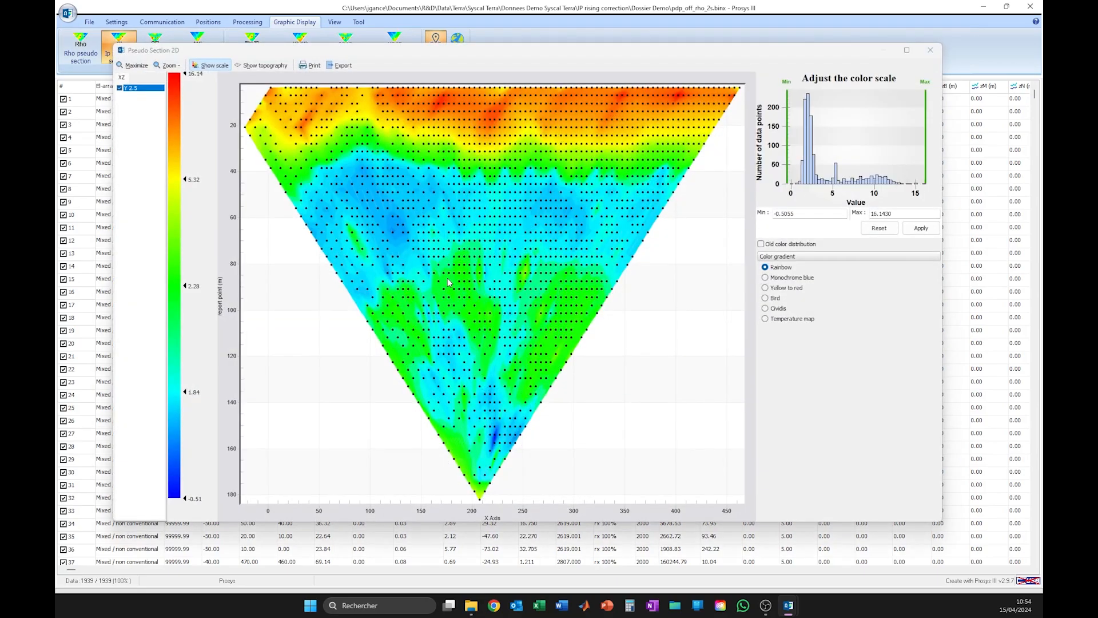
click(907, 49)
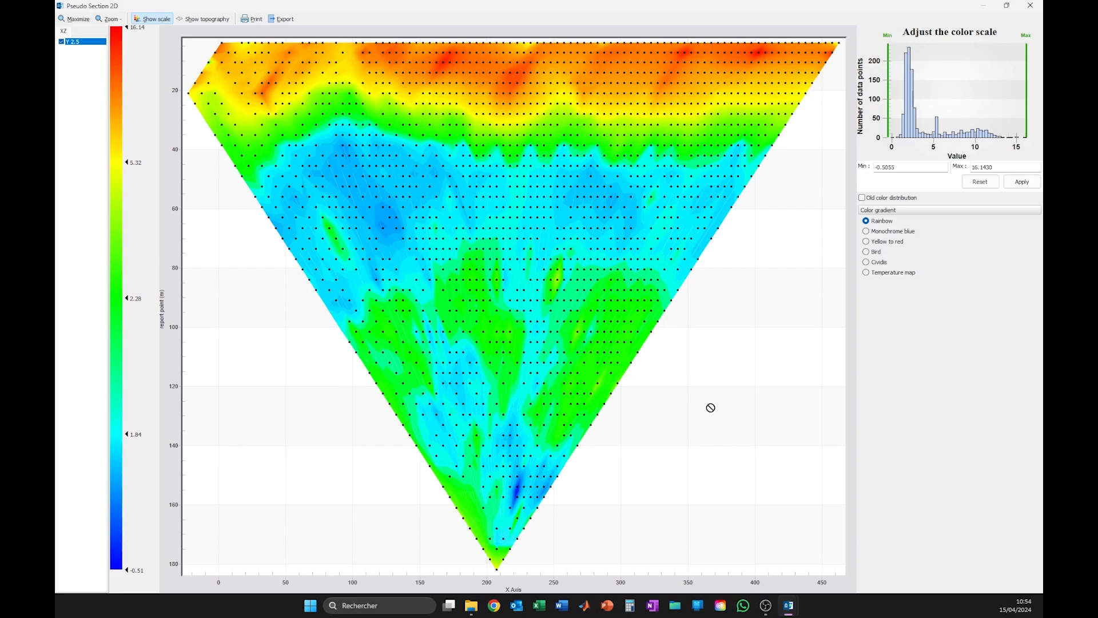